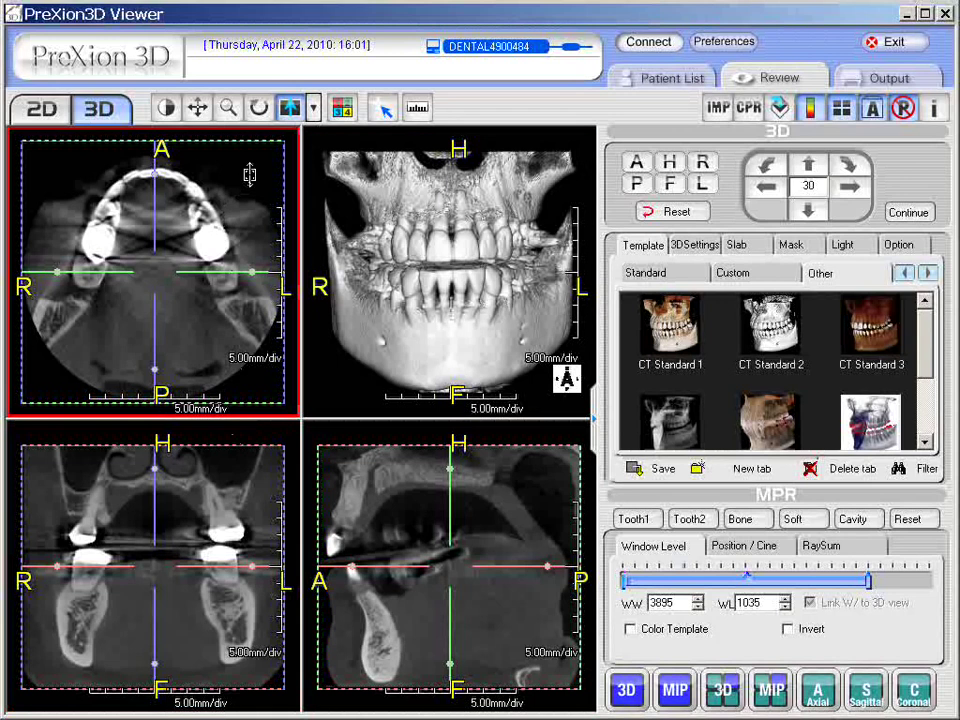
# Page the axial slice down through the lower jaw, then up to the maxillary sinus level
pyautogui.moveTo(249, 175); pyautogui.dragTo(236, 381)
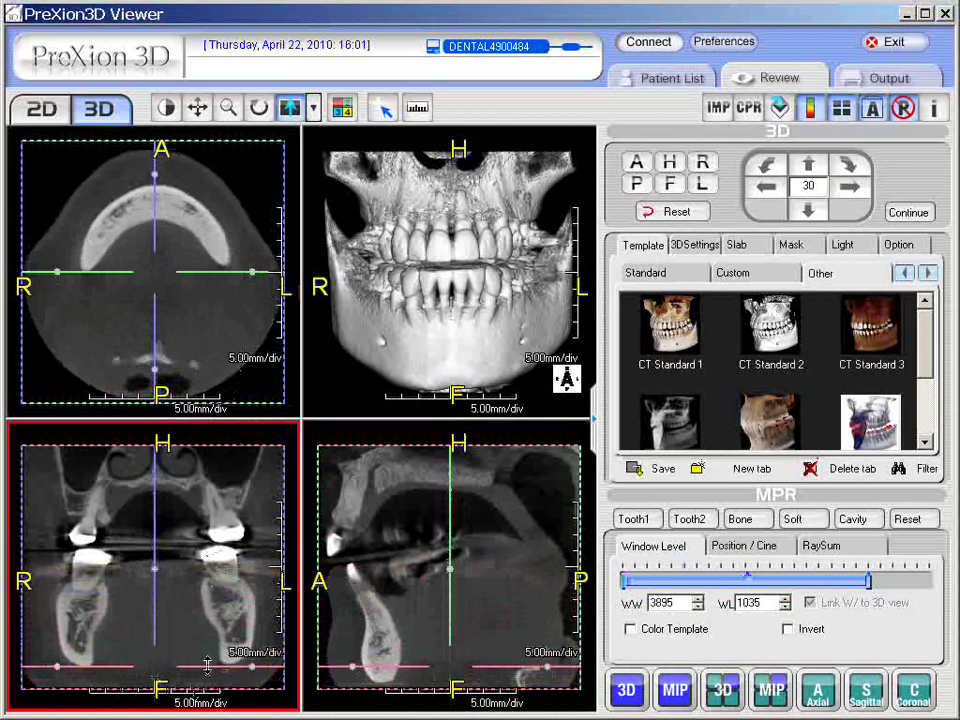
pyautogui.moveTo(207, 665); pyautogui.dragTo(213, 460)
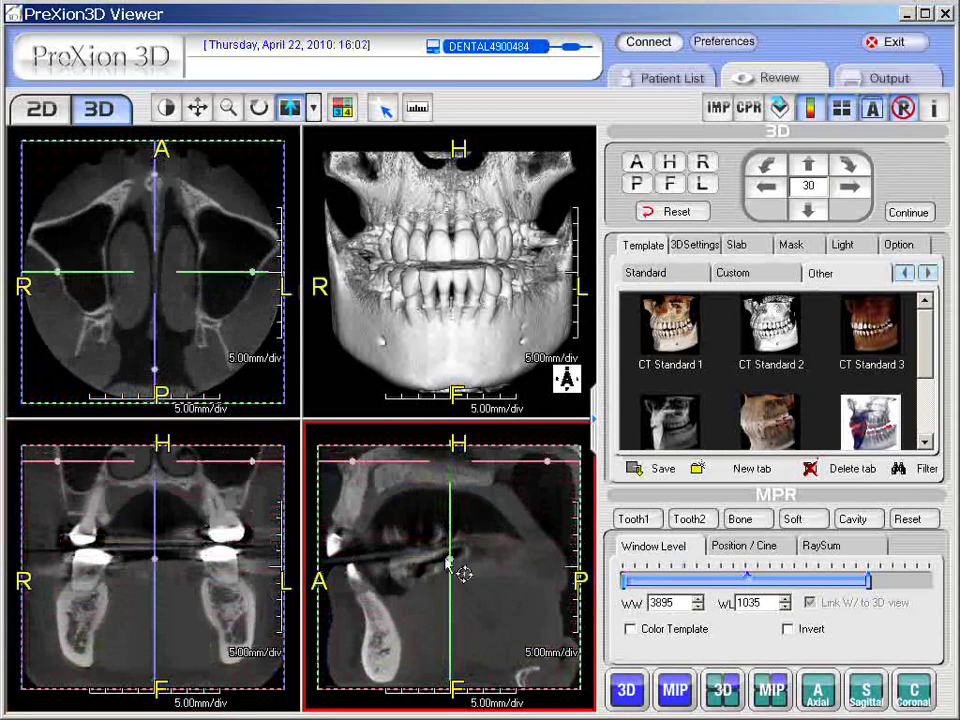
# Reset all slices to their defaults, then enlarge the axial view and restore the four-view layout
pyautogui.click(678, 213)
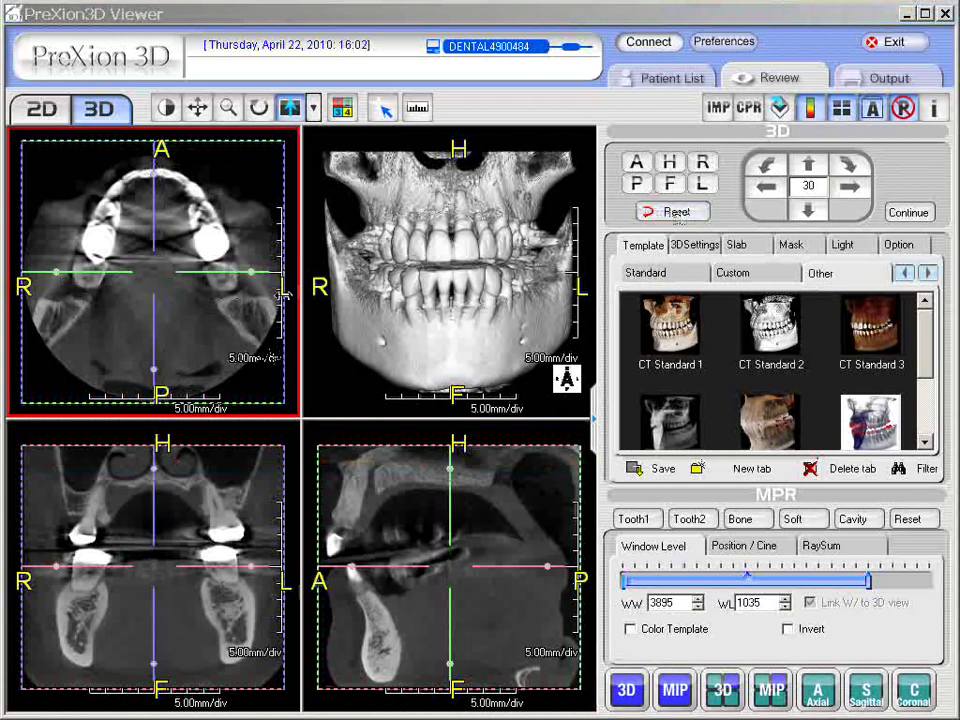
pyautogui.doubleClick(212, 309)
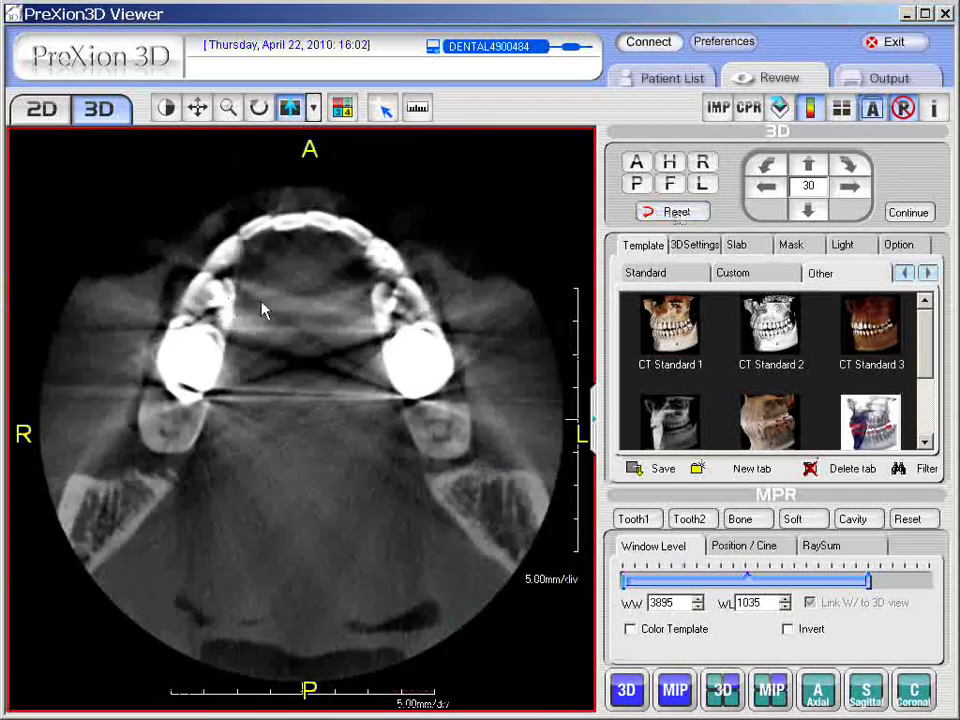
pyautogui.doubleClick(323, 343)
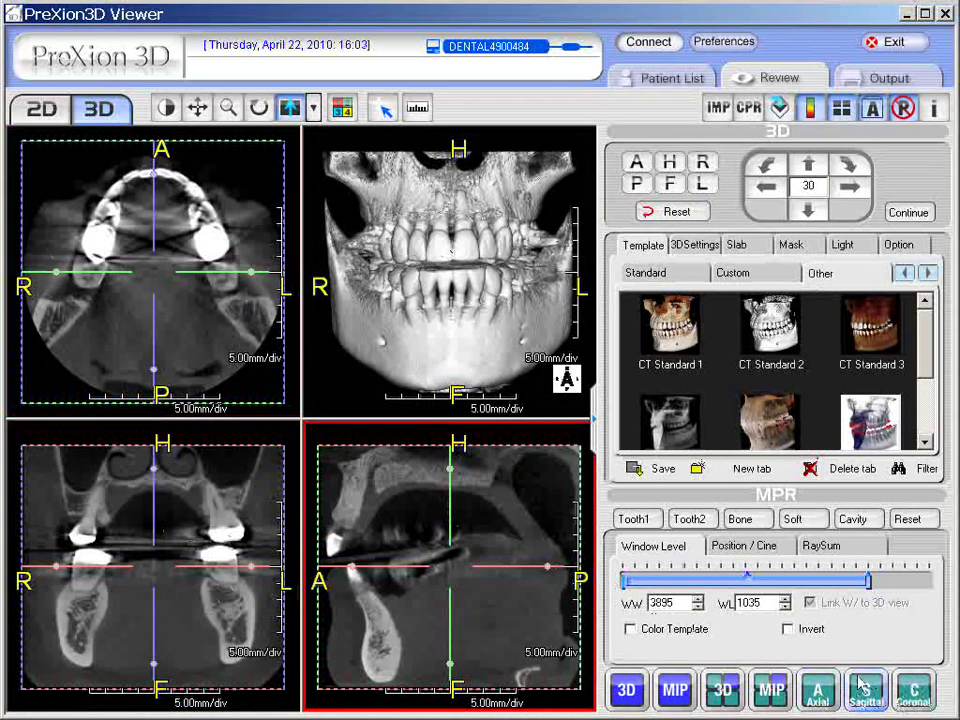
pyautogui.click(916, 692)
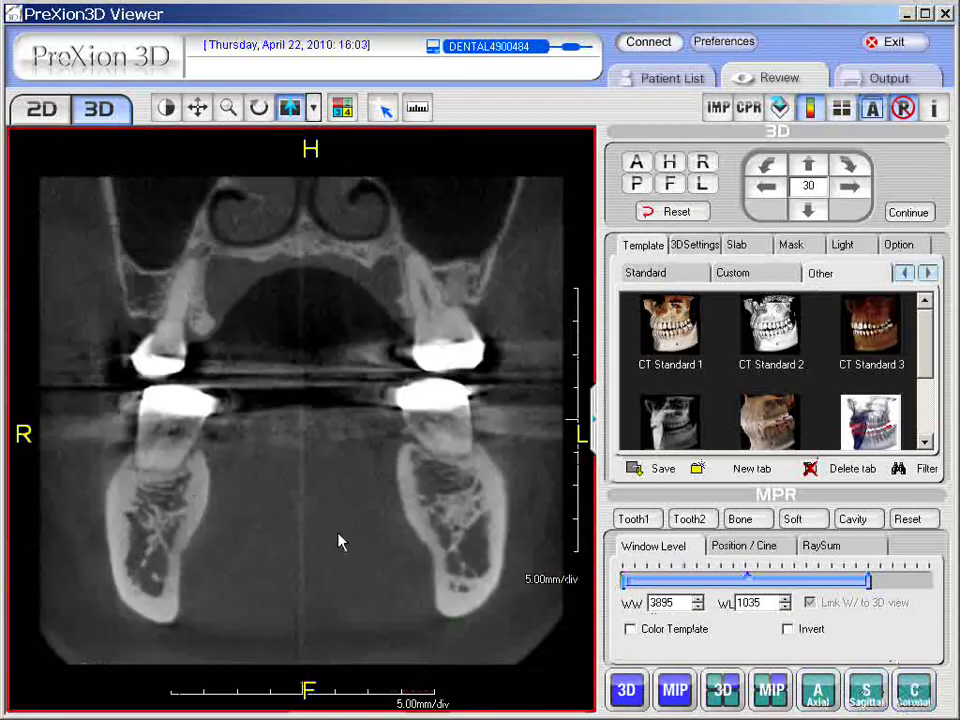
pyautogui.click(868, 692)
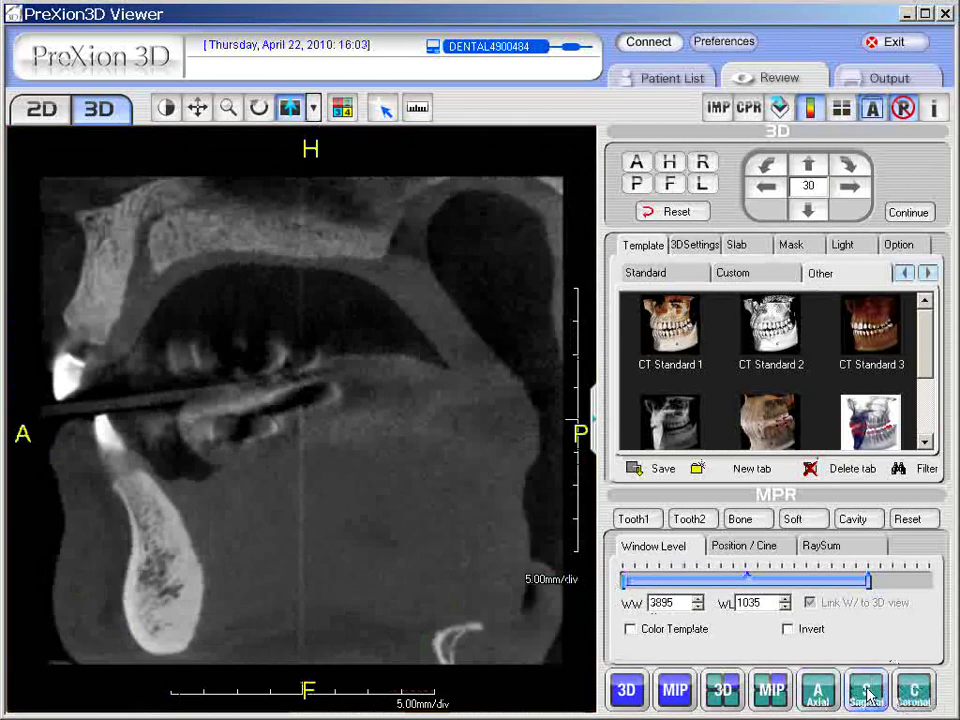
pyautogui.click(818, 690)
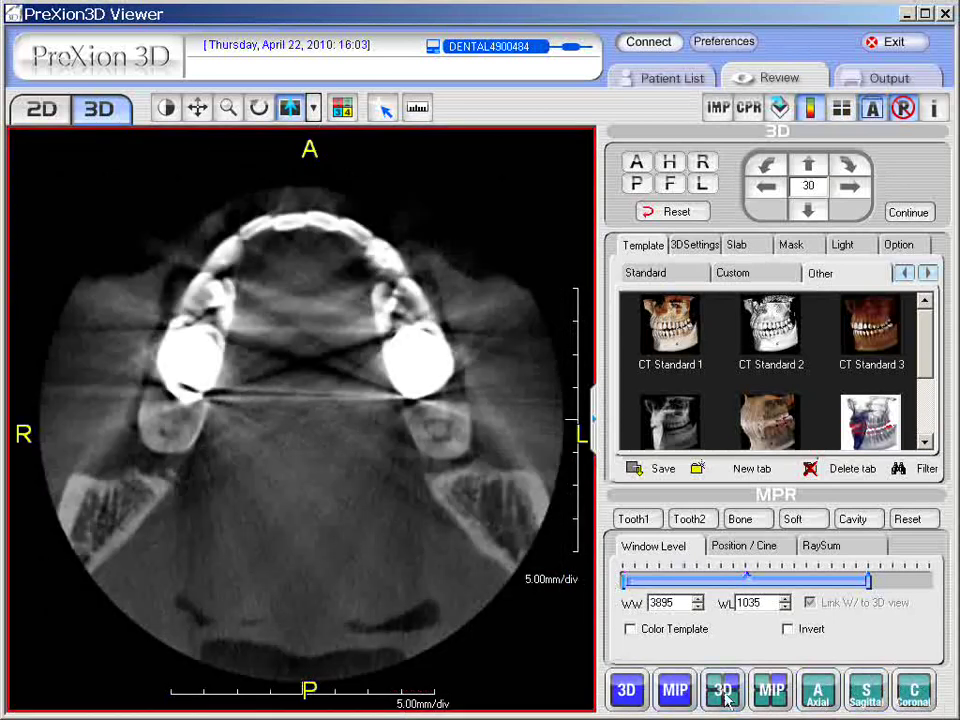
pyautogui.doubleClick(396, 553)
pyautogui.doubleClick(230, 510)
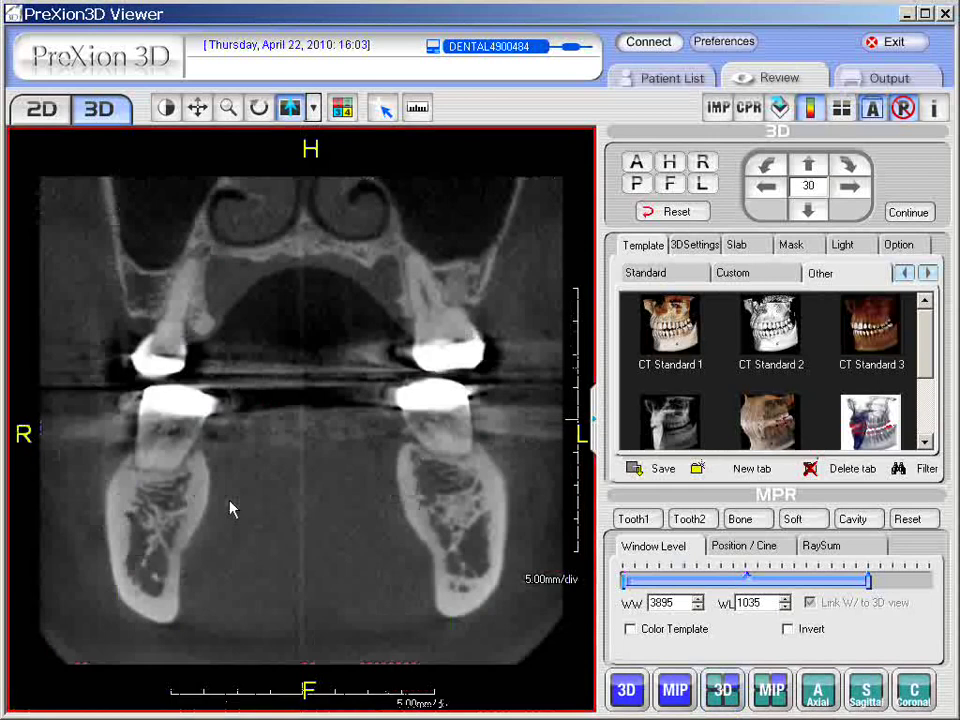
pyautogui.click(724, 690)
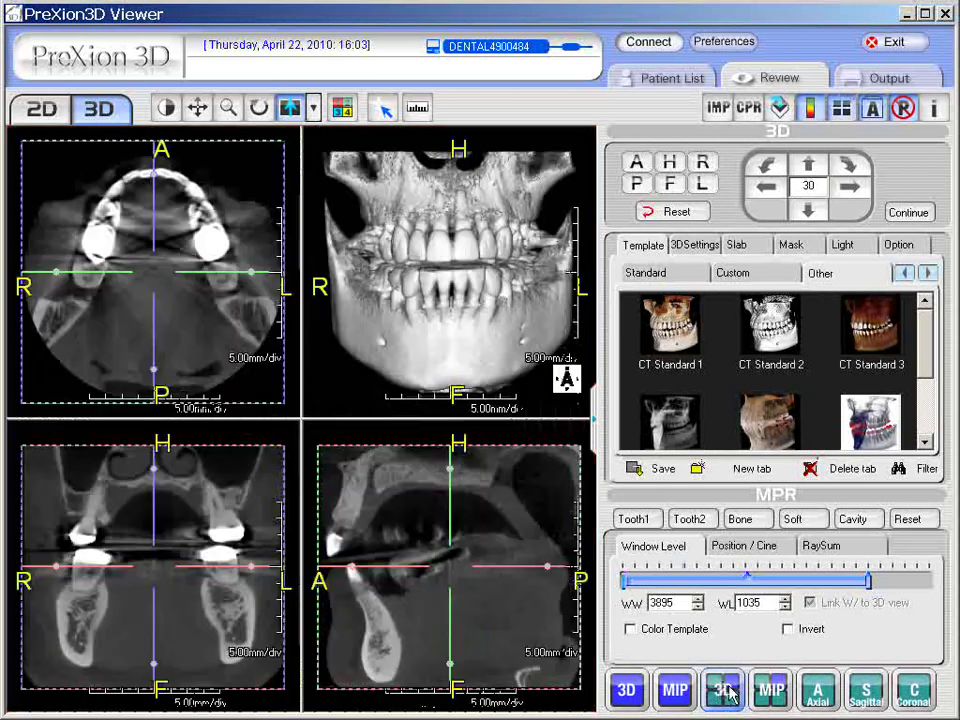
pyautogui.click(312, 552)
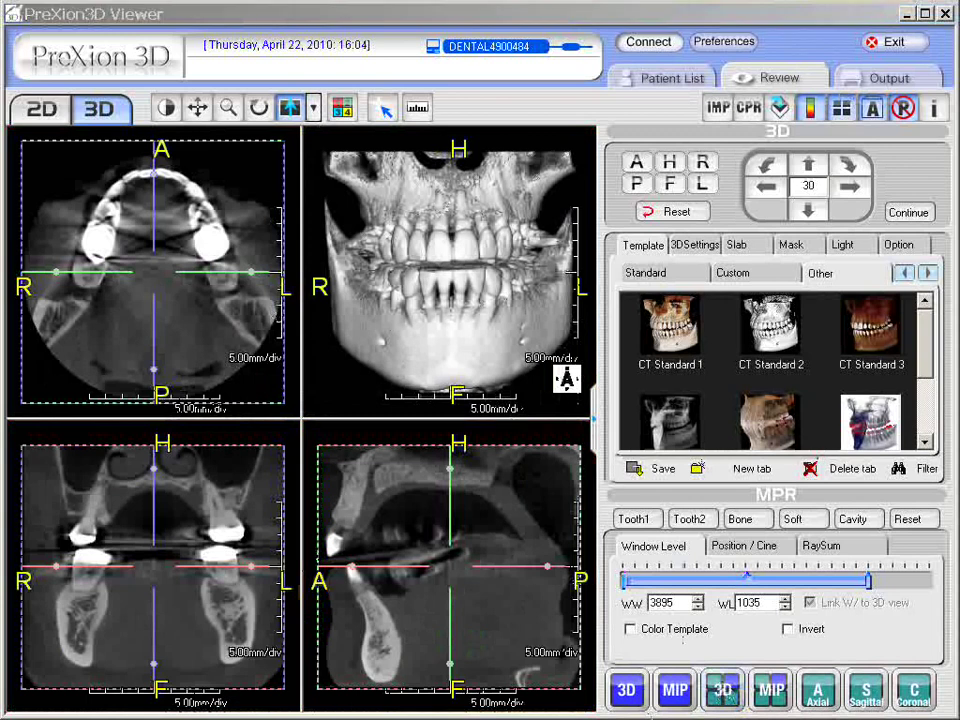
# Switch the active pane among the coronal, sagittal and axial views
pyautogui.click(227, 683)
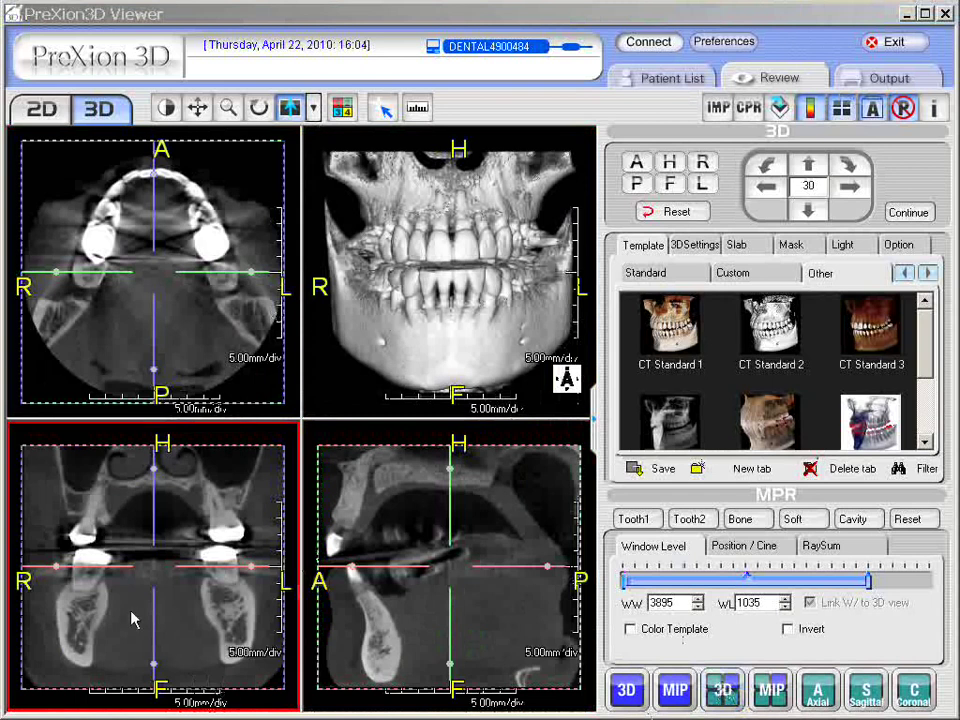
pyautogui.click(431, 570)
pyautogui.click(244, 612)
pyautogui.click(158, 272)
pyautogui.click(178, 474)
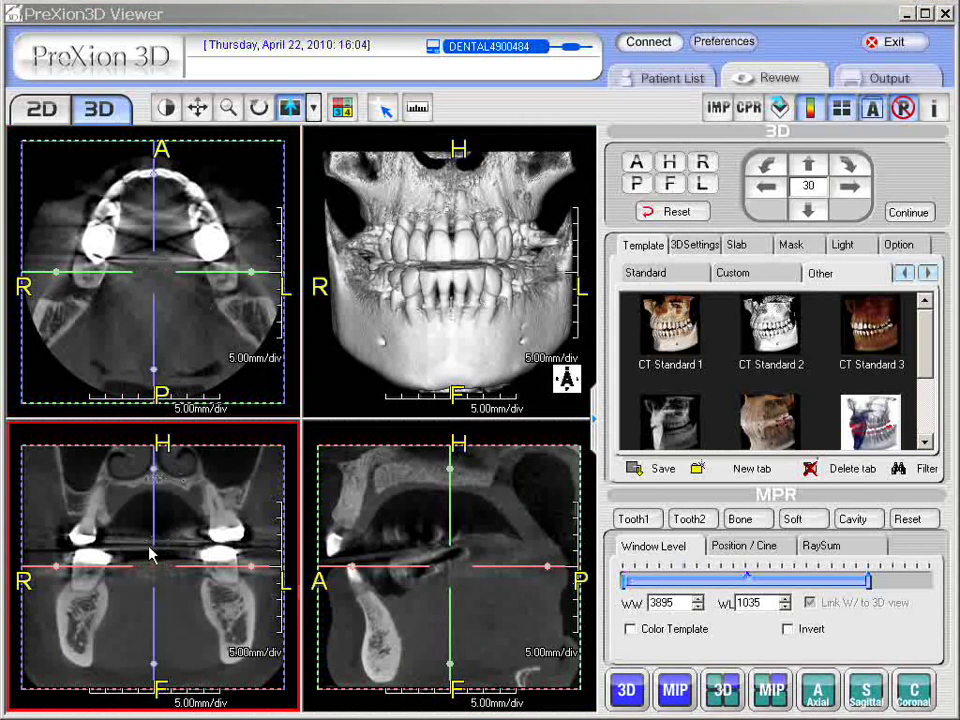
pyautogui.click(444, 577)
pyautogui.click(193, 606)
# Centre the slices on the right lower molar region and rotate the axial reference lines obliquely
pyautogui.click(85, 634)
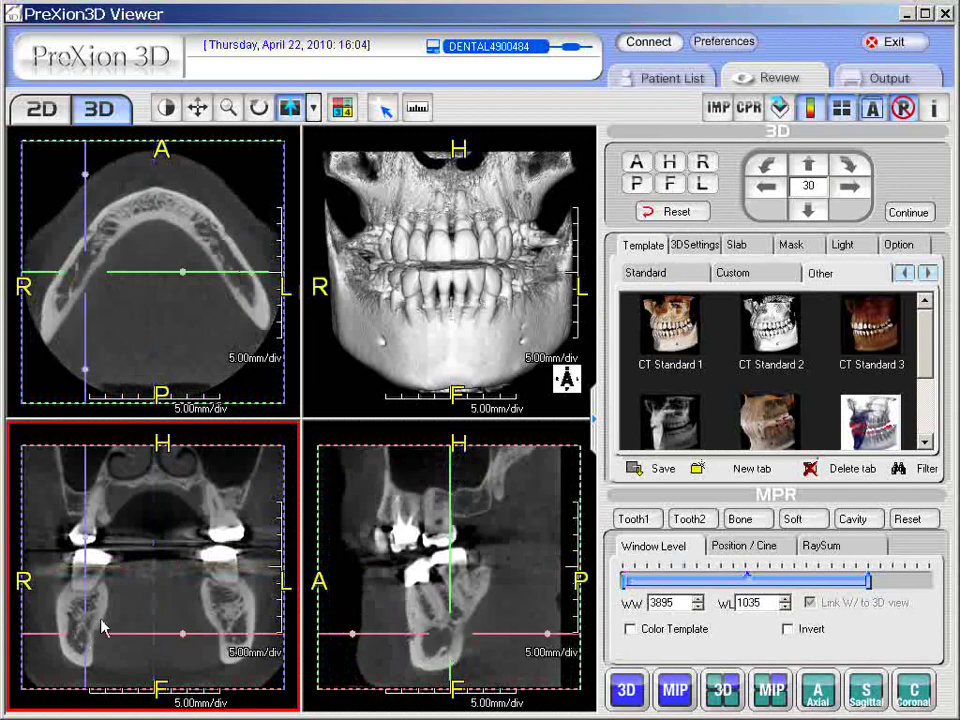
pyautogui.click(103, 311)
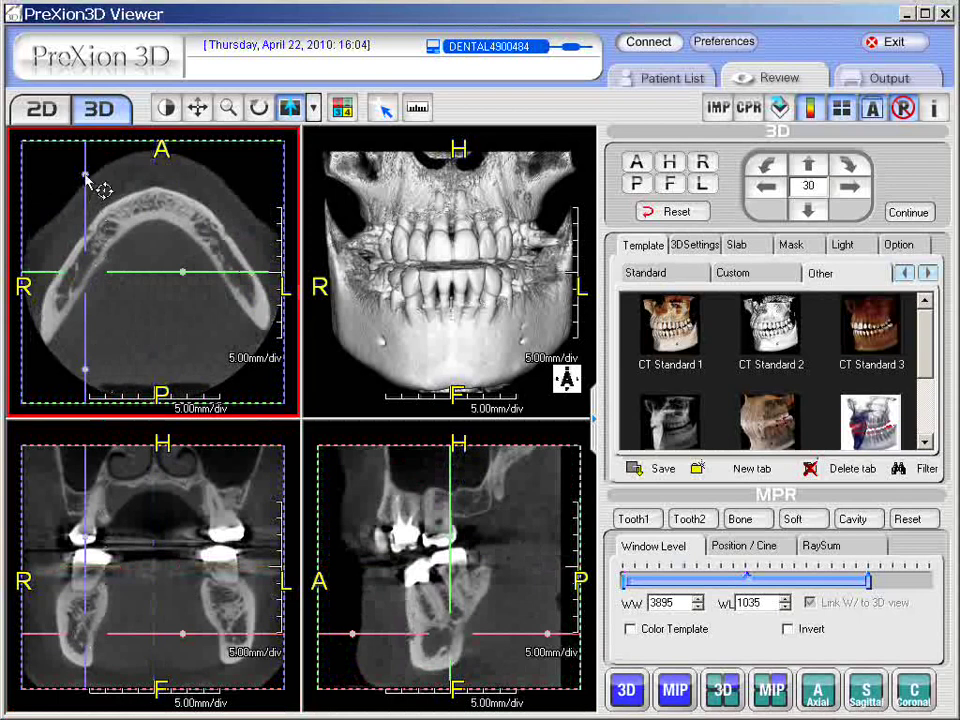
pyautogui.moveTo(86, 177); pyautogui.dragTo(150, 193)
# Shift and fine-tune the oblique crosshair centre along the right jaw in the axial view
pyautogui.click(450, 560)
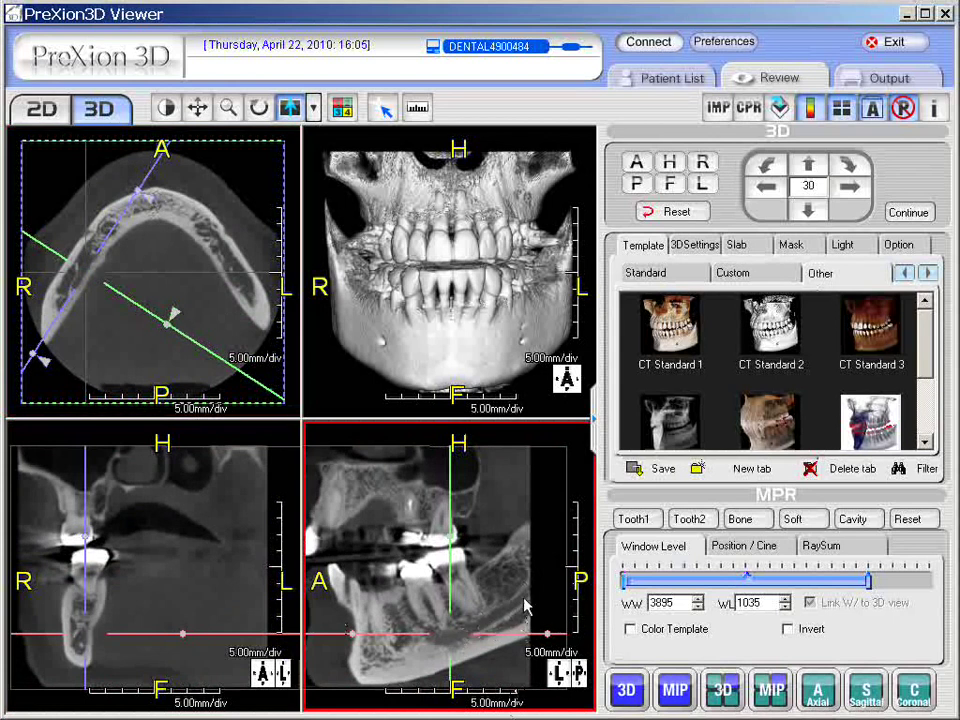
pyautogui.click(235, 430)
pyautogui.click(105, 272)
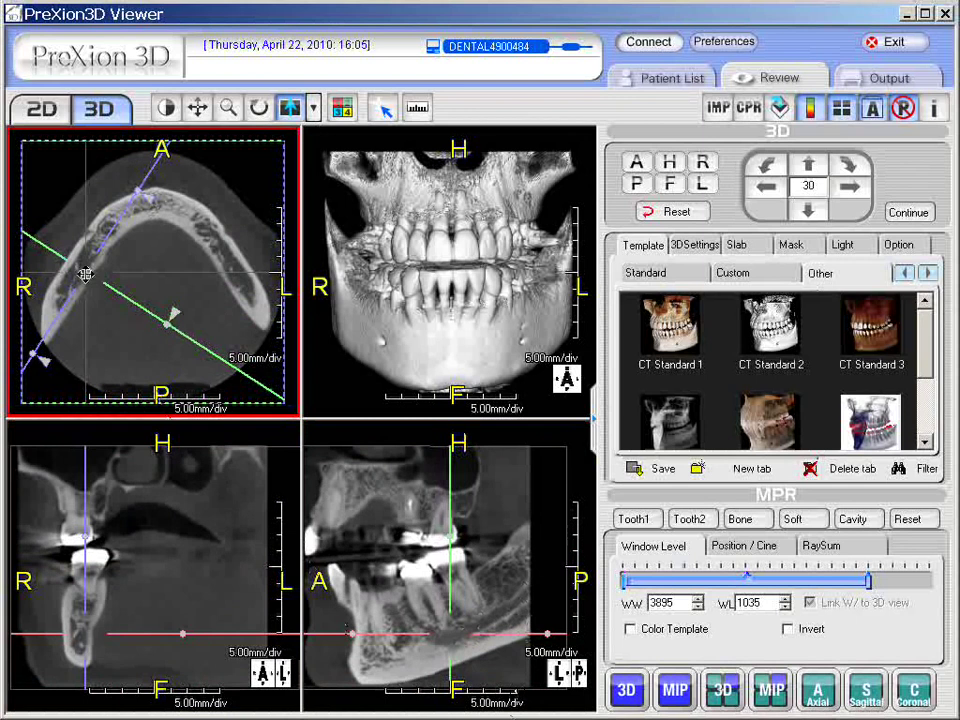
pyautogui.moveTo(86, 274)
pyautogui.mouseDown()
pyautogui.moveTo(64, 266)
pyautogui.moveTo(82, 280)
pyautogui.moveTo(76, 275)
pyautogui.mouseUp()
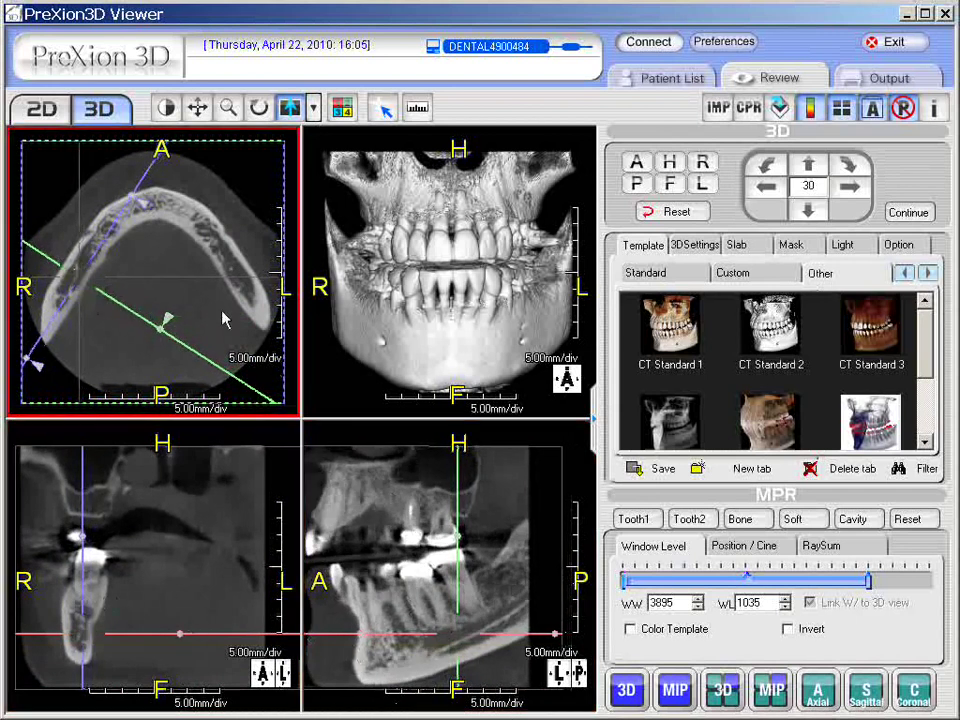
pyautogui.moveTo(77, 275); pyautogui.dragTo(81, 275)
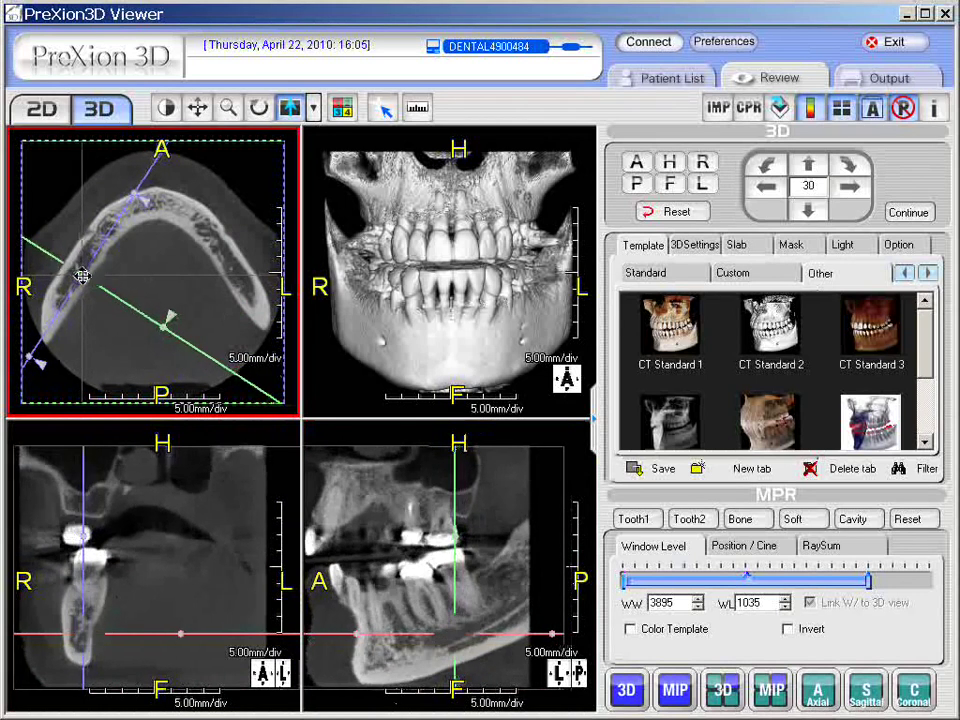
# Move the slice crossing onto the left lower jaw and rotate the coronal and sagittal cuts around it
pyautogui.click(204, 611)
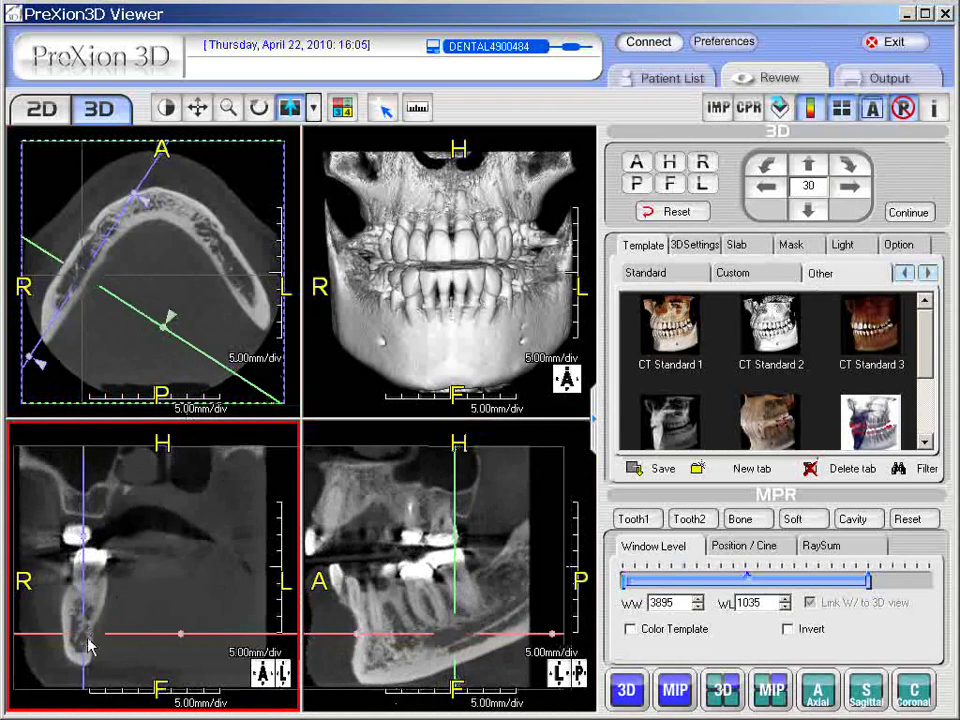
pyautogui.click(99, 400)
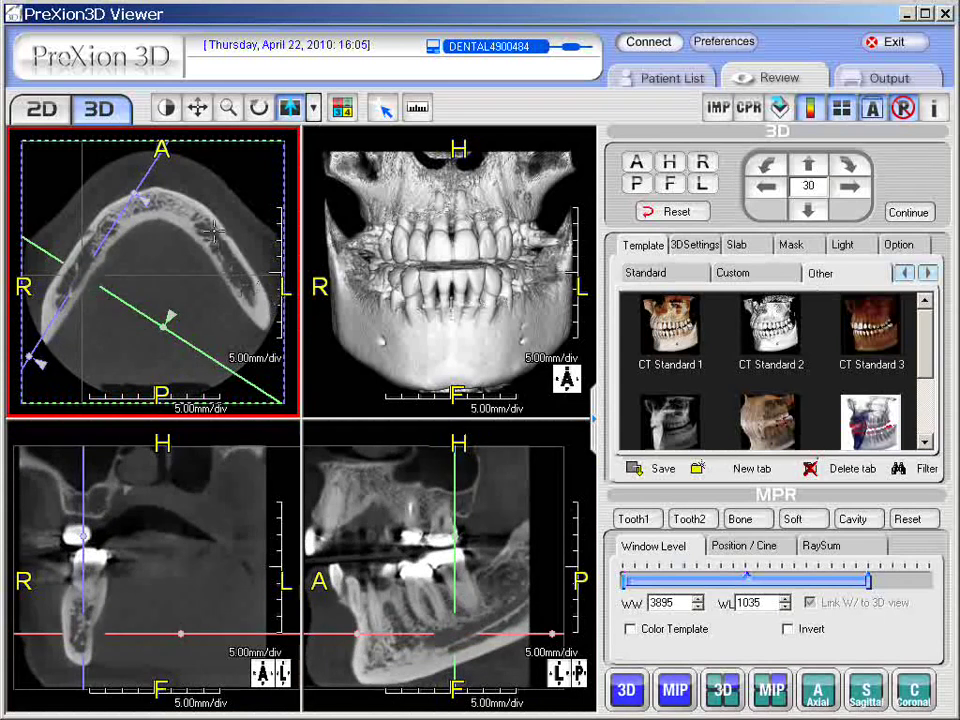
pyautogui.click(243, 282)
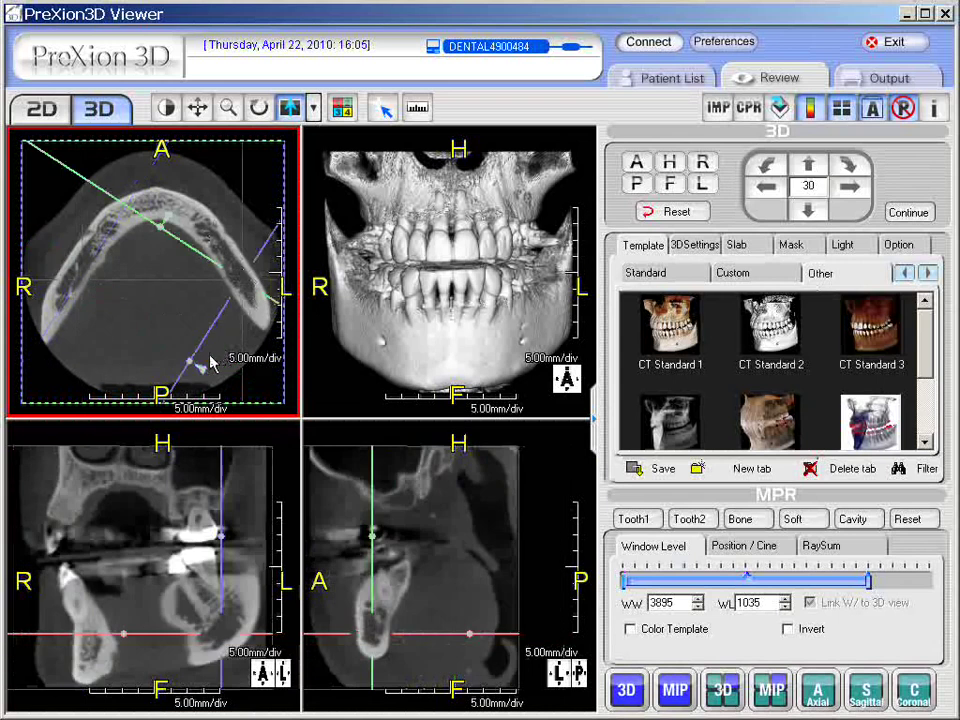
pyautogui.moveTo(204, 369); pyautogui.dragTo(289, 381)
# Pan the sagittal image up and right, and nudge the slice crossing slightly up and left
pyautogui.click(420, 596)
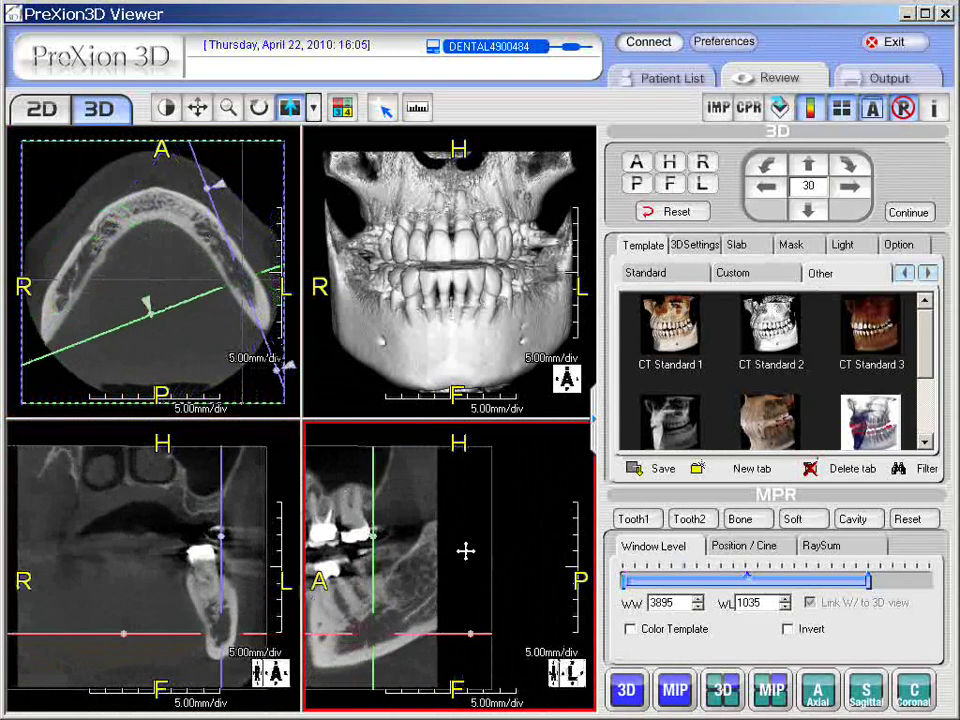
pyautogui.moveTo(466, 551); pyautogui.dragTo(514, 538)
pyautogui.click(315, 360)
pyautogui.click(238, 283)
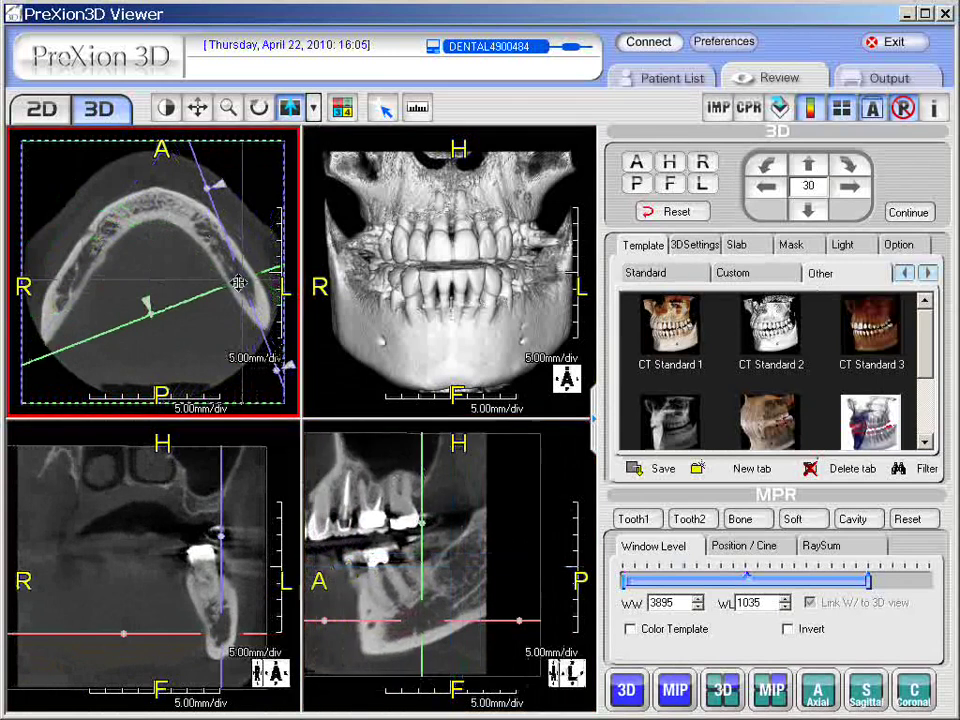
pyautogui.moveTo(238, 283); pyautogui.dragTo(214, 197)
pyautogui.click(444, 497)
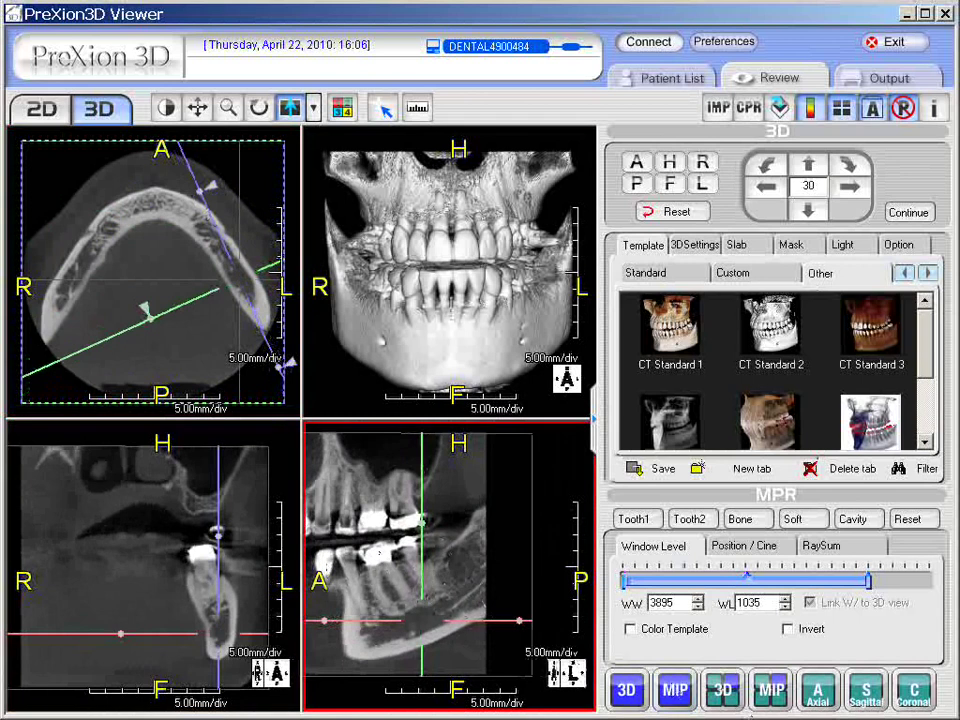
pyautogui.click(199, 648)
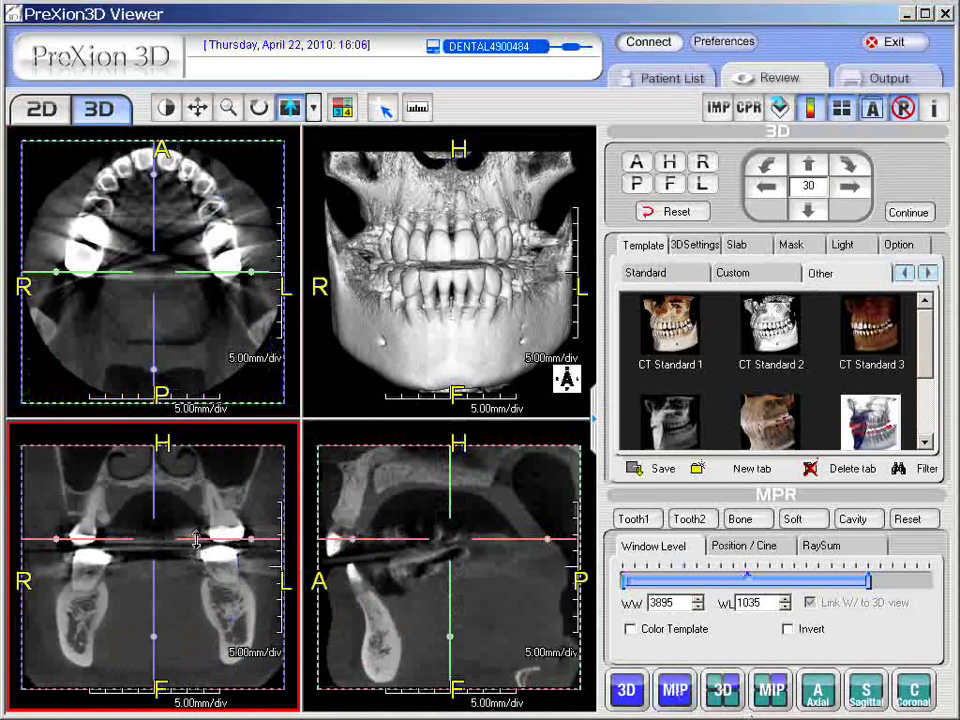
# Raise the axial slice into the upper jaw, centre on the upper left molars, and tilt the cuts obliquely
pyautogui.moveTo(196, 539); pyautogui.dragTo(196, 491)
pyautogui.click(204, 229)
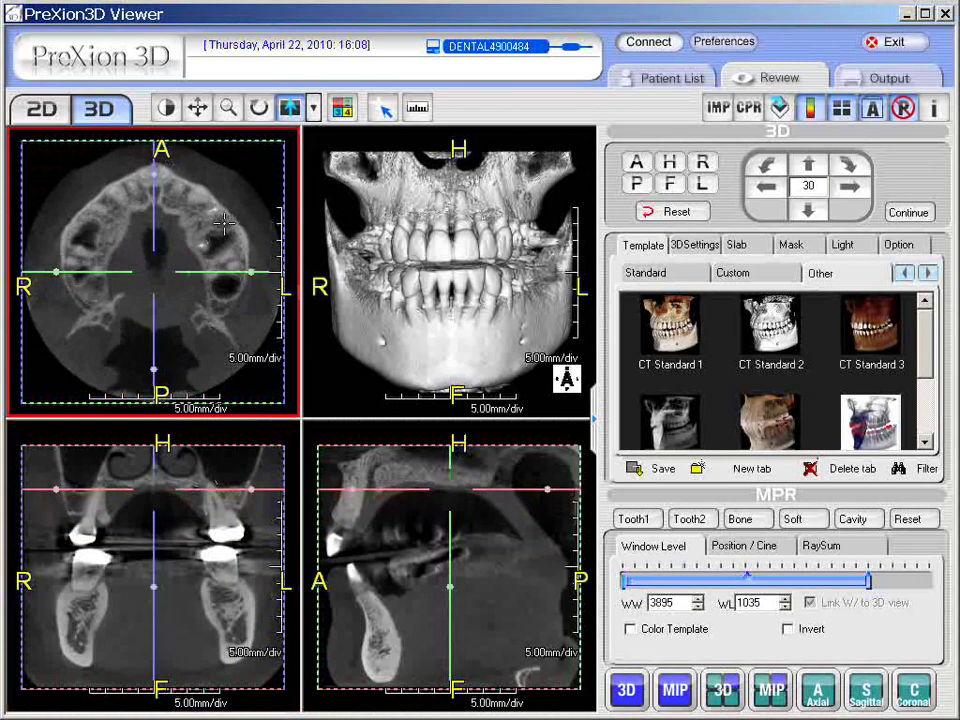
pyautogui.click(226, 222)
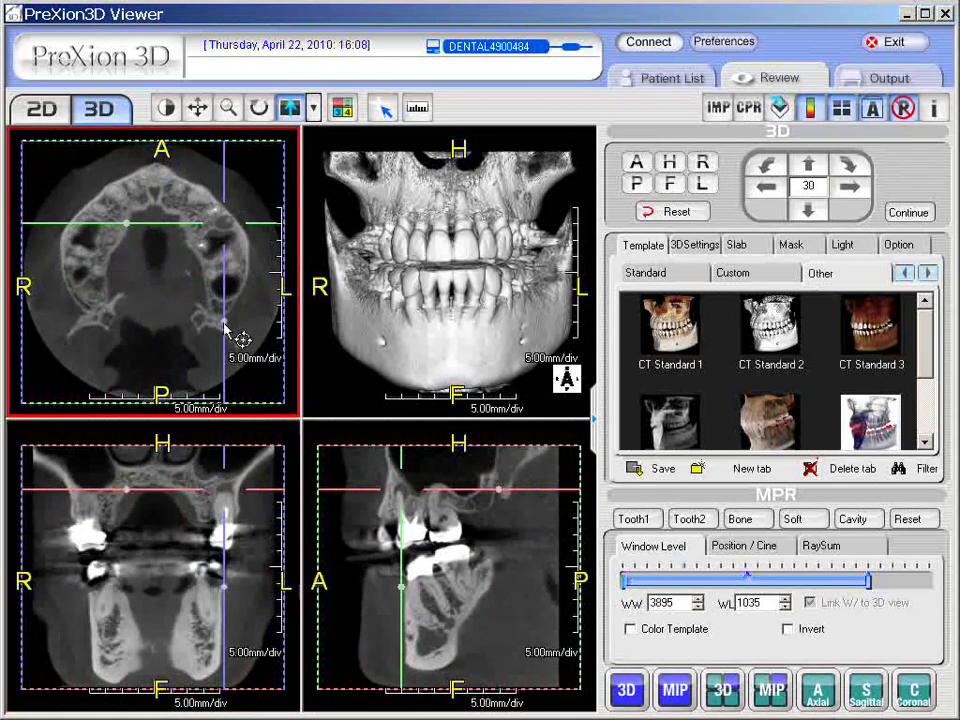
pyautogui.moveTo(226, 320); pyautogui.dragTo(262, 314)
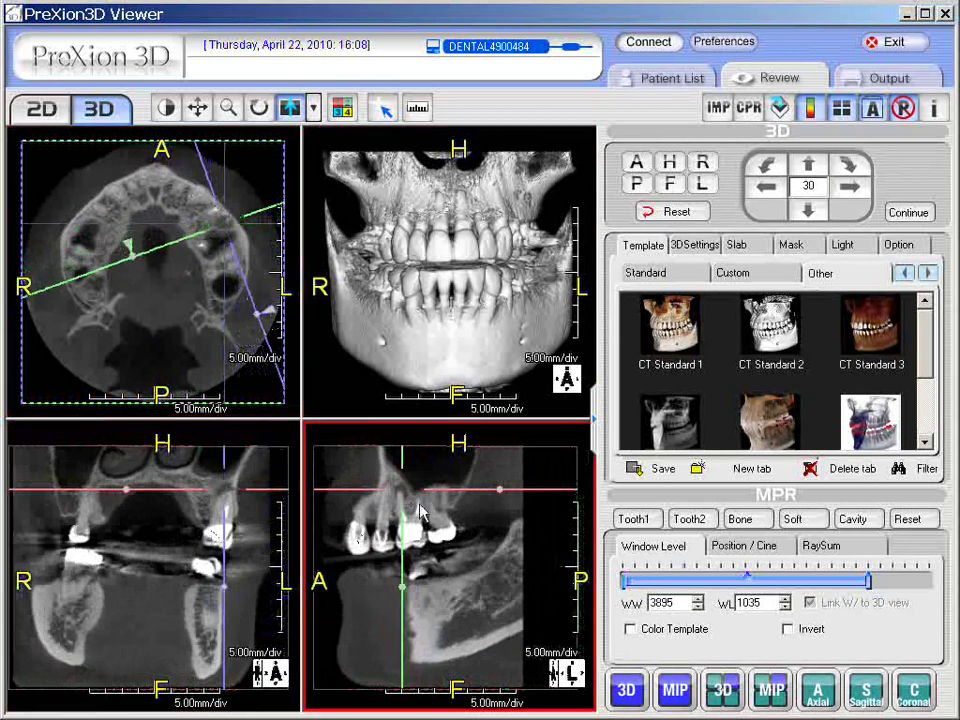
pyautogui.doubleClick(163, 550)
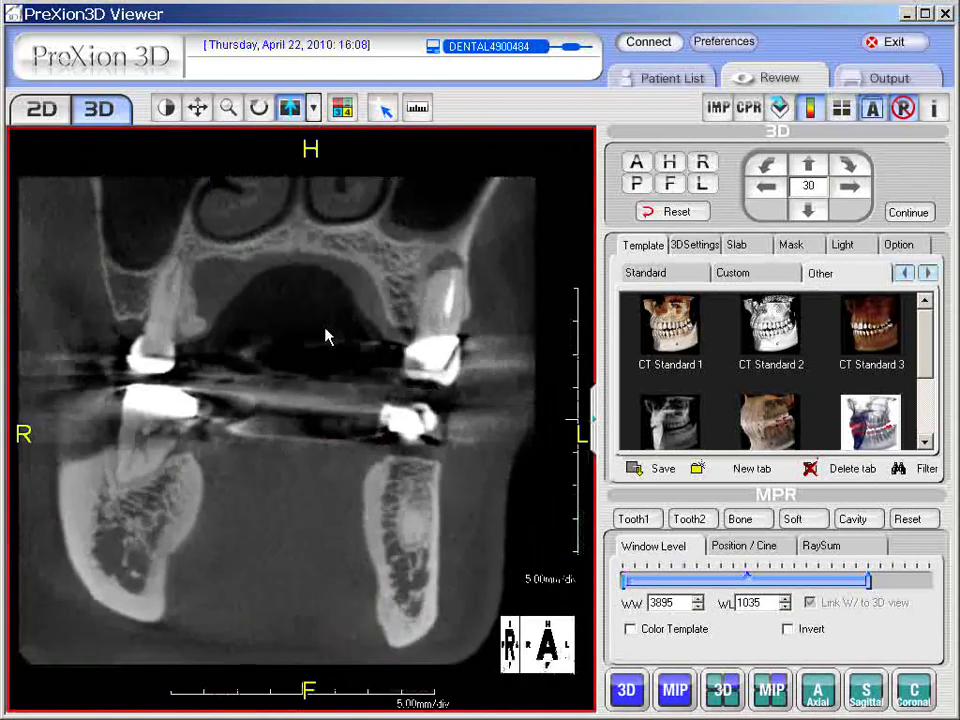
pyautogui.doubleClick(255, 478)
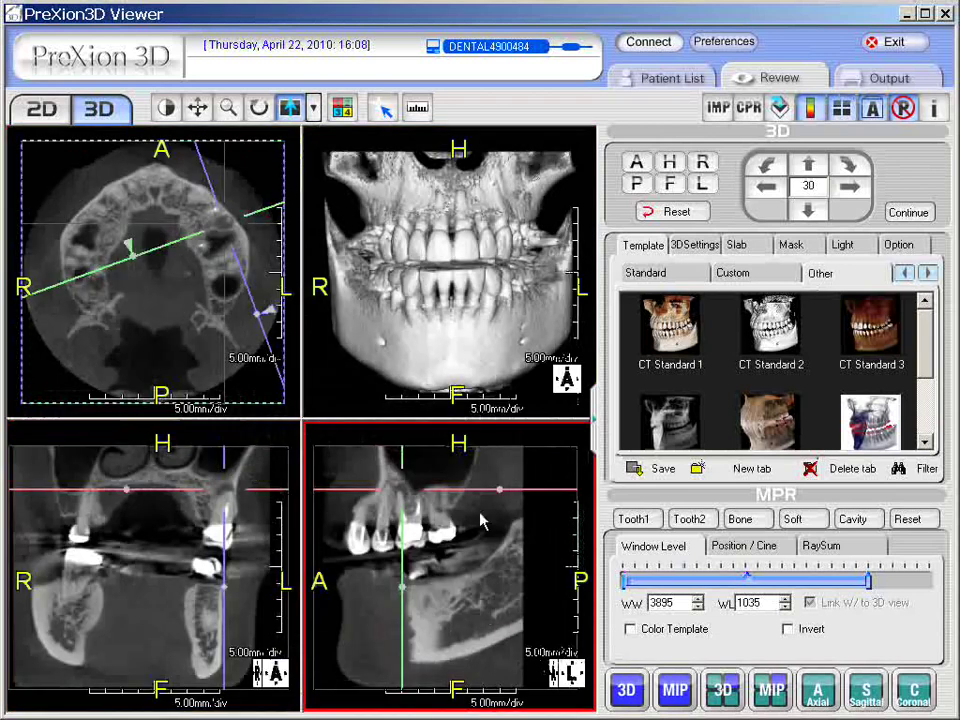
pyautogui.click(866, 690)
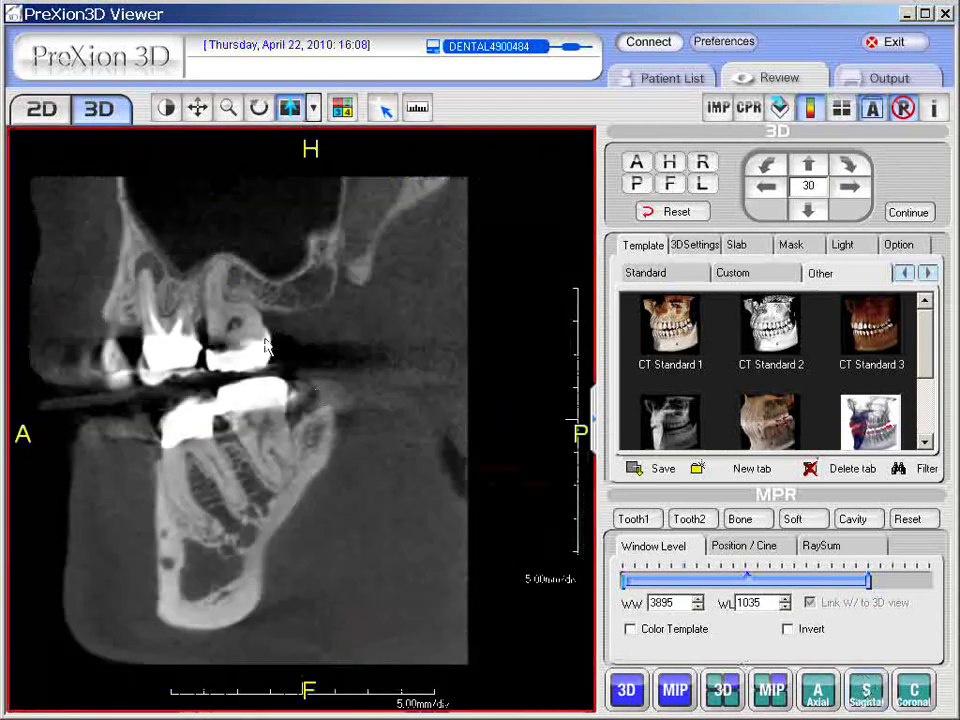
pyautogui.scroll(-5, 158, 318)
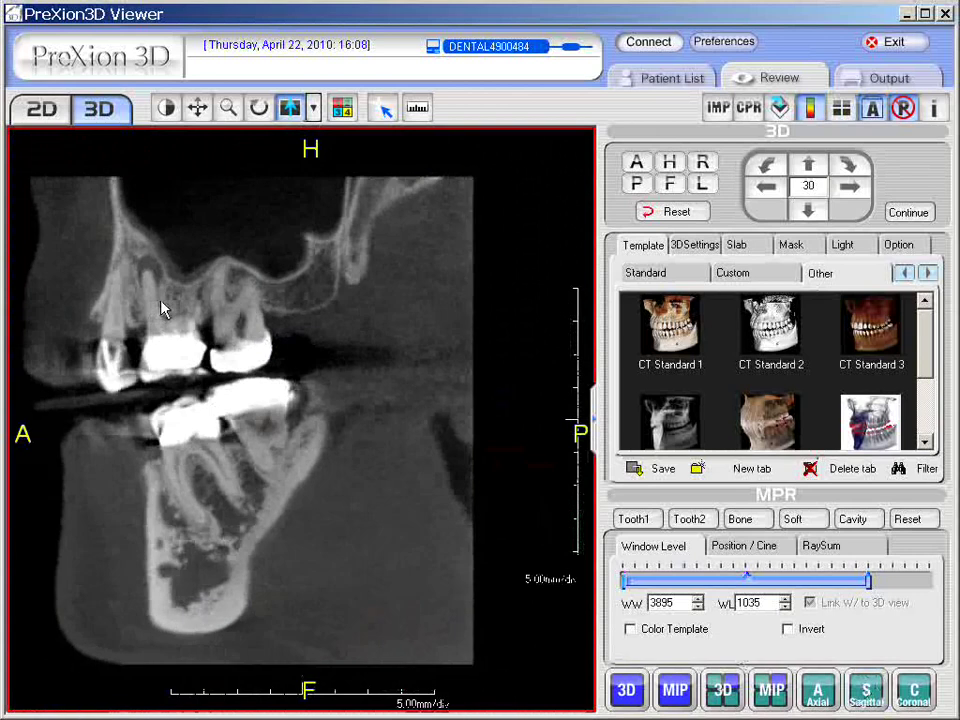
pyautogui.scroll(-5, 160, 302)
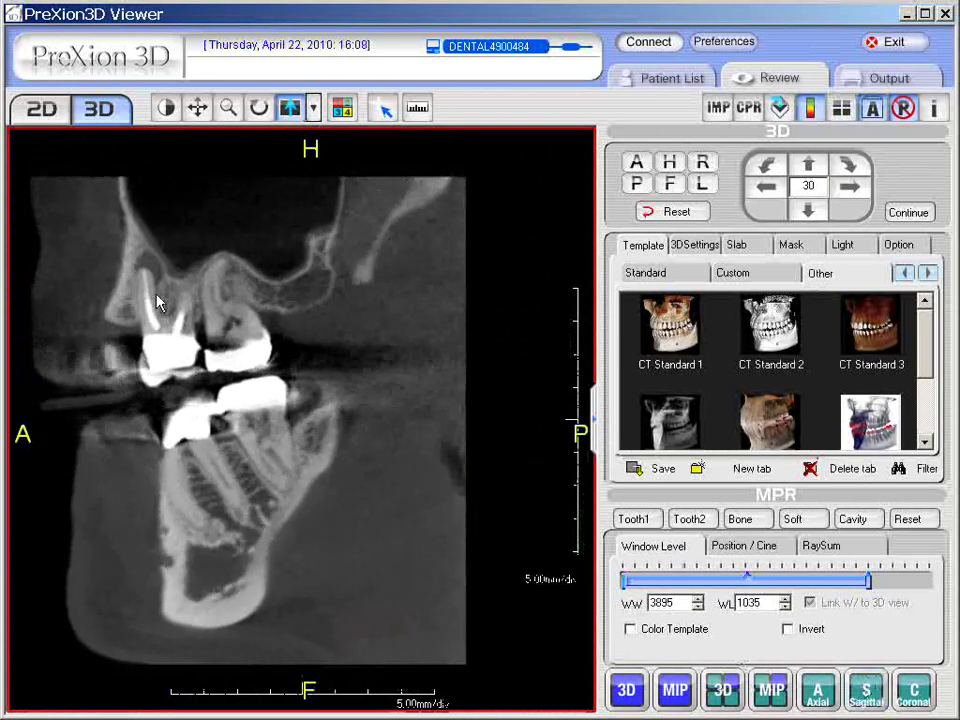
pyautogui.scroll(-5, 157, 302)
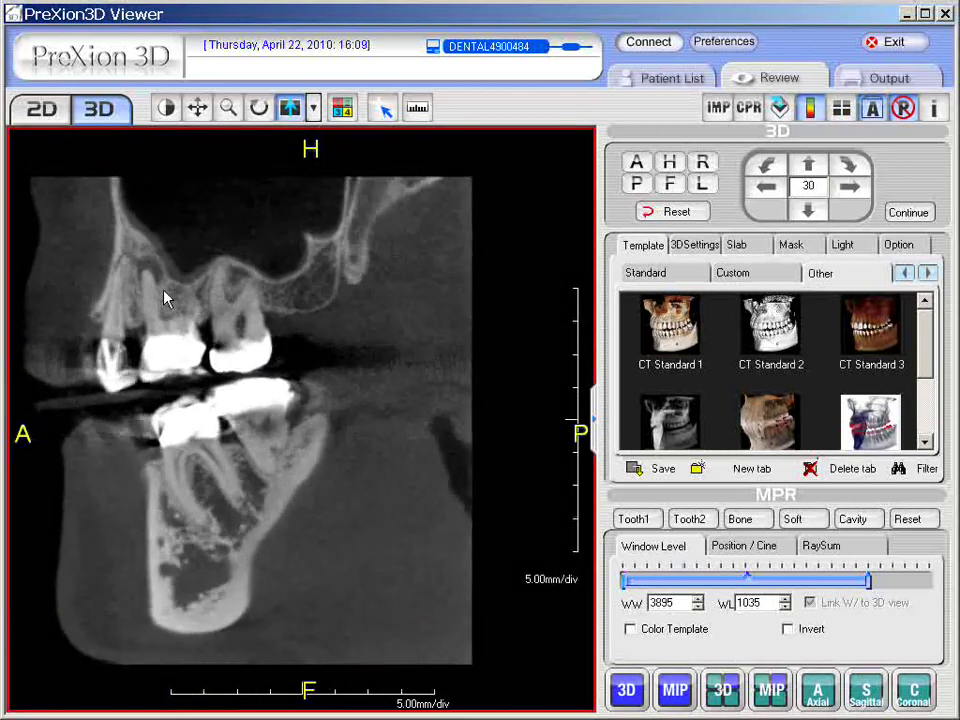
pyautogui.scroll(-5, 160, 288)
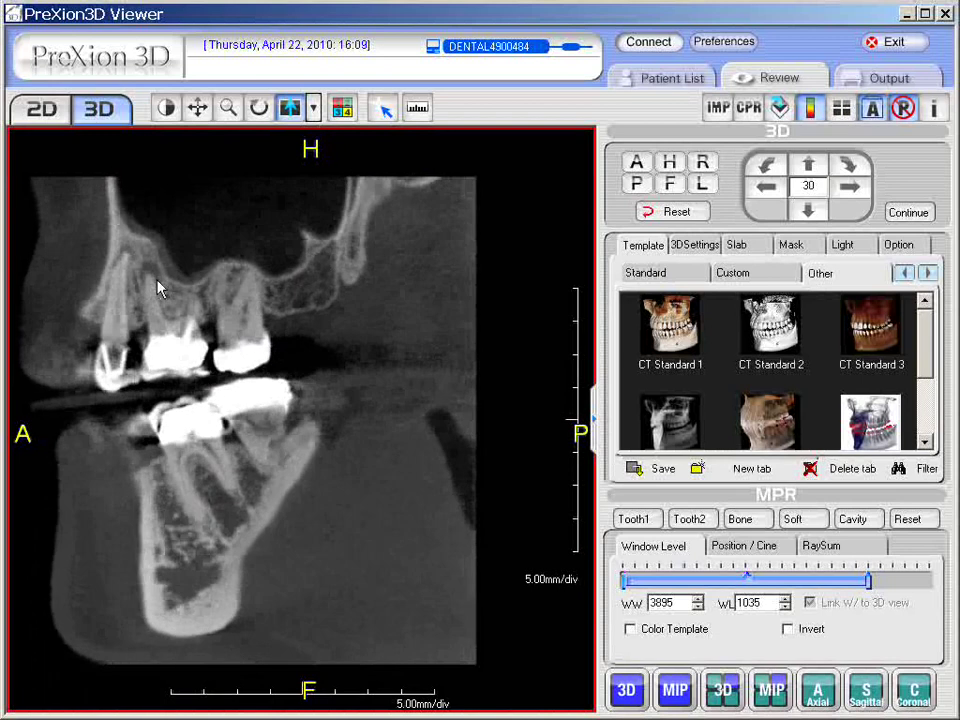
pyautogui.scroll(-5, 158, 288)
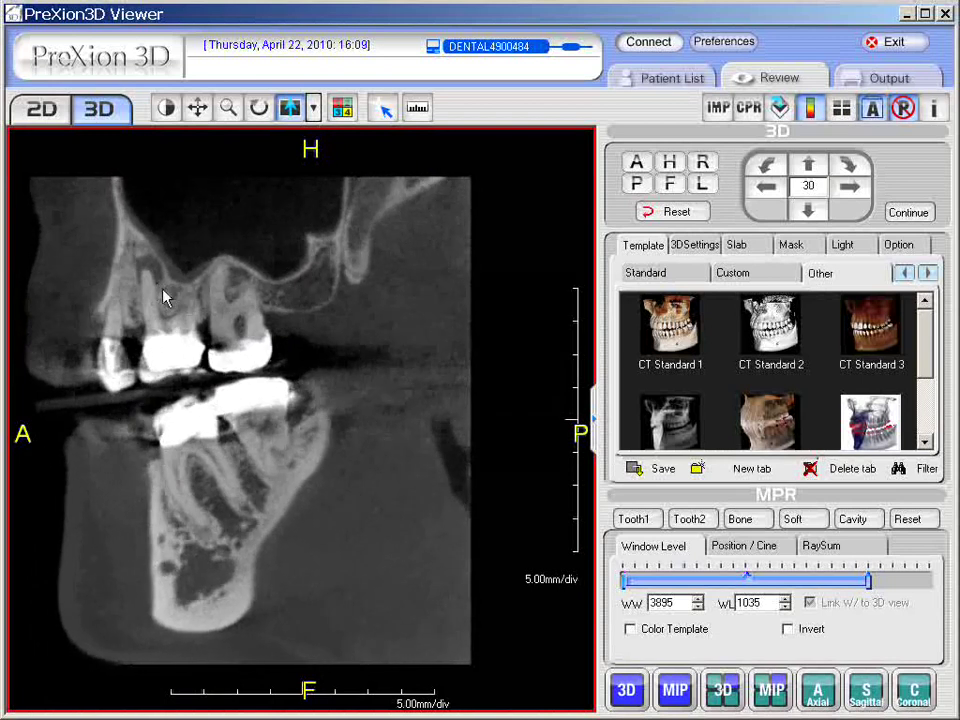
pyautogui.doubleClick(350, 430)
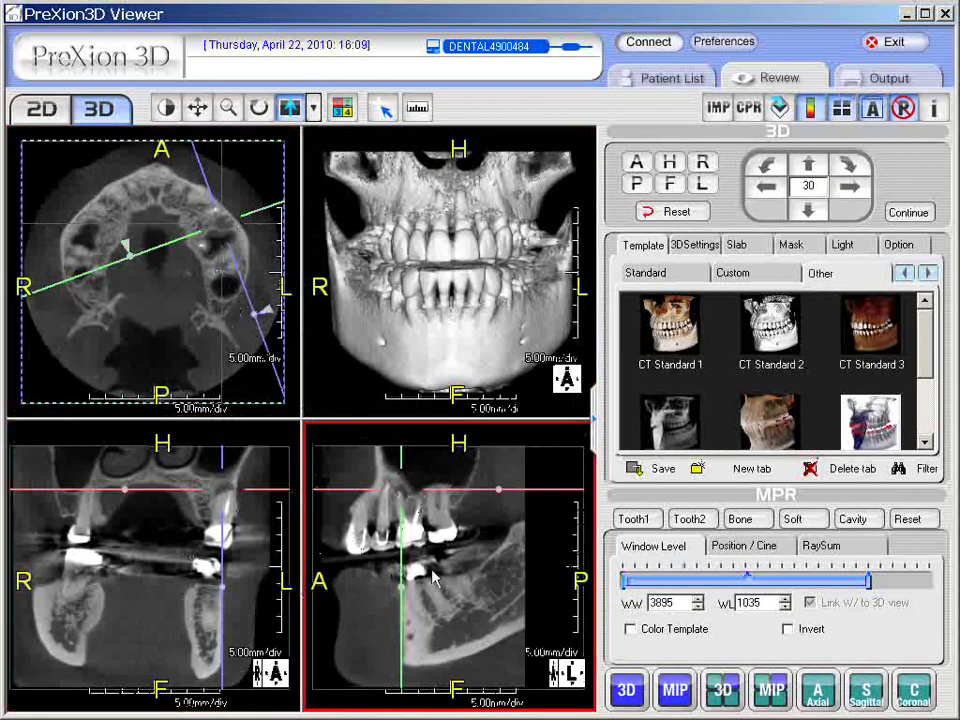
# Reset the slice orientation, then toggle the crosshair lines off and on, leaving them shown
pyautogui.click(686, 216)
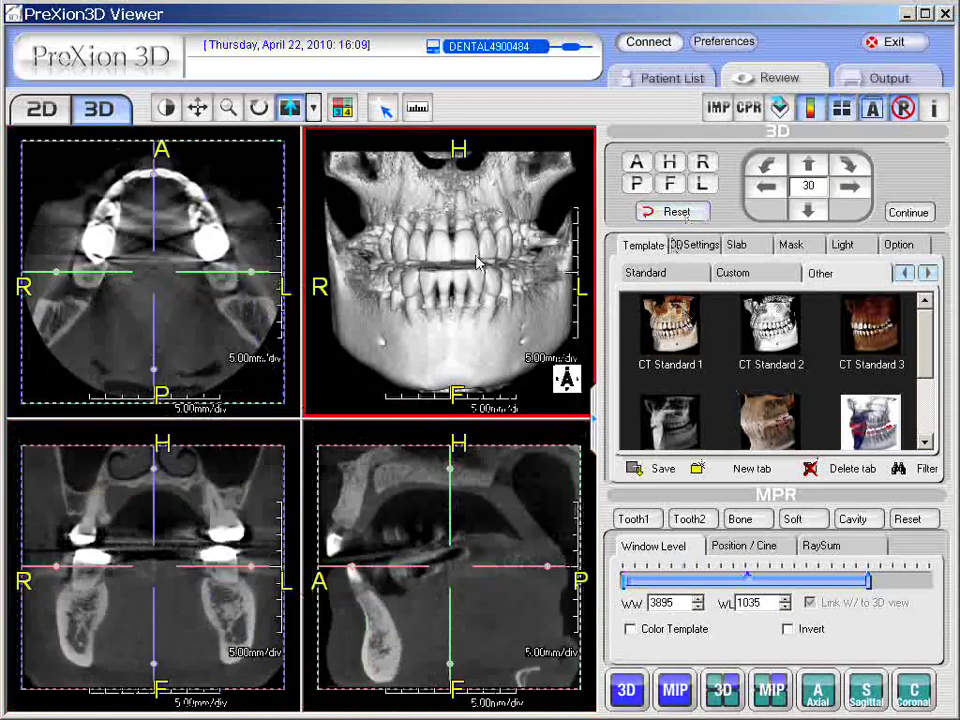
pyautogui.click(843, 110)
pyautogui.click(843, 110)
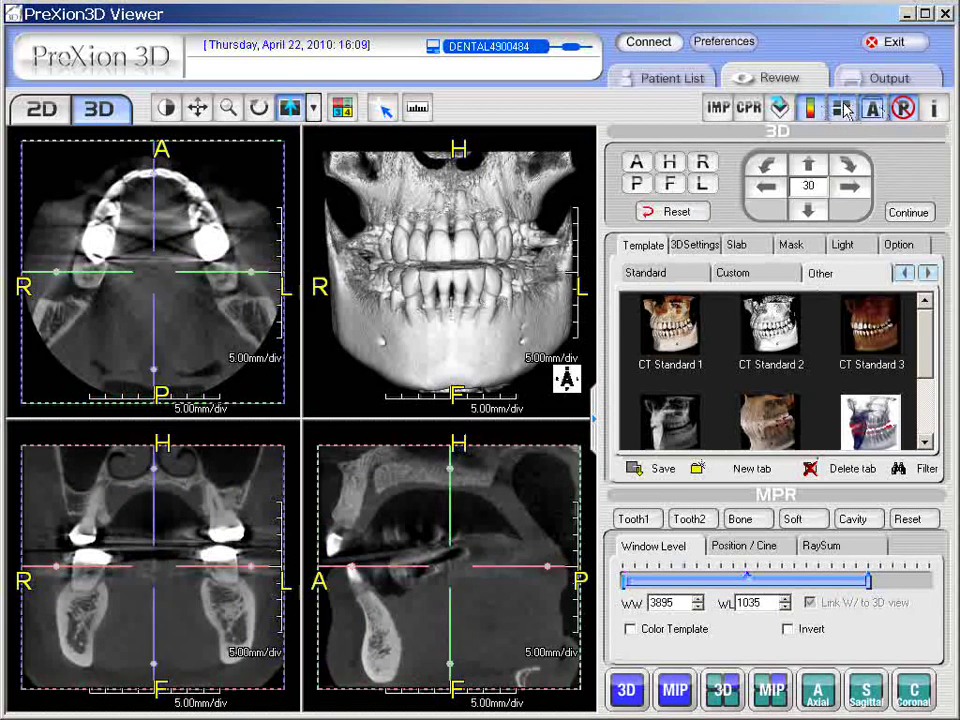
pyautogui.click(843, 110)
pyautogui.click(843, 110)
pyautogui.click(843, 110)
pyautogui.click(845, 112)
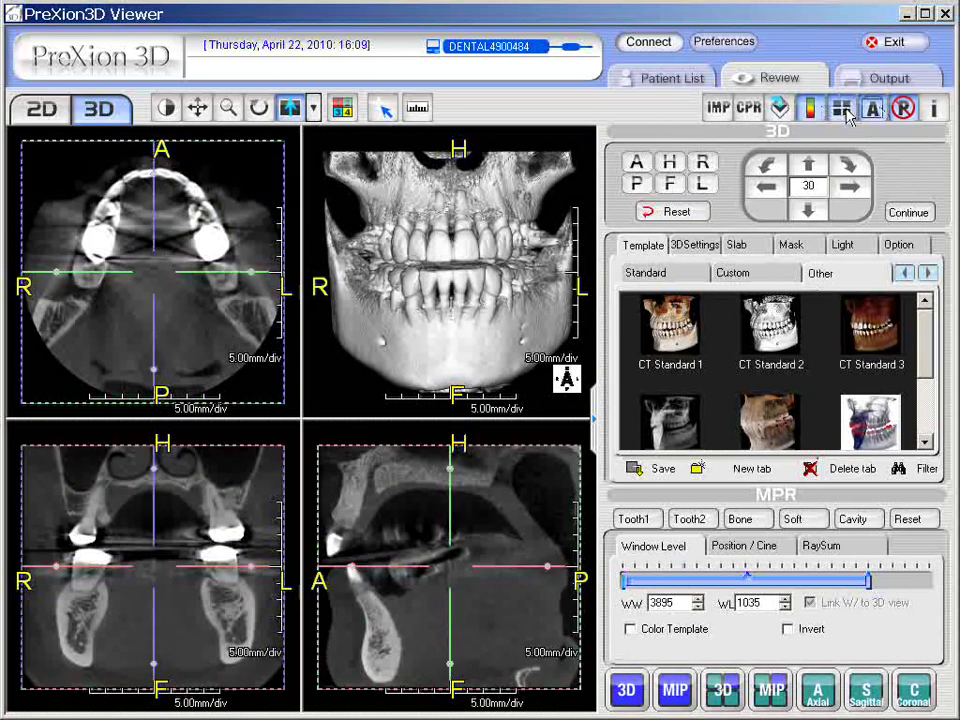